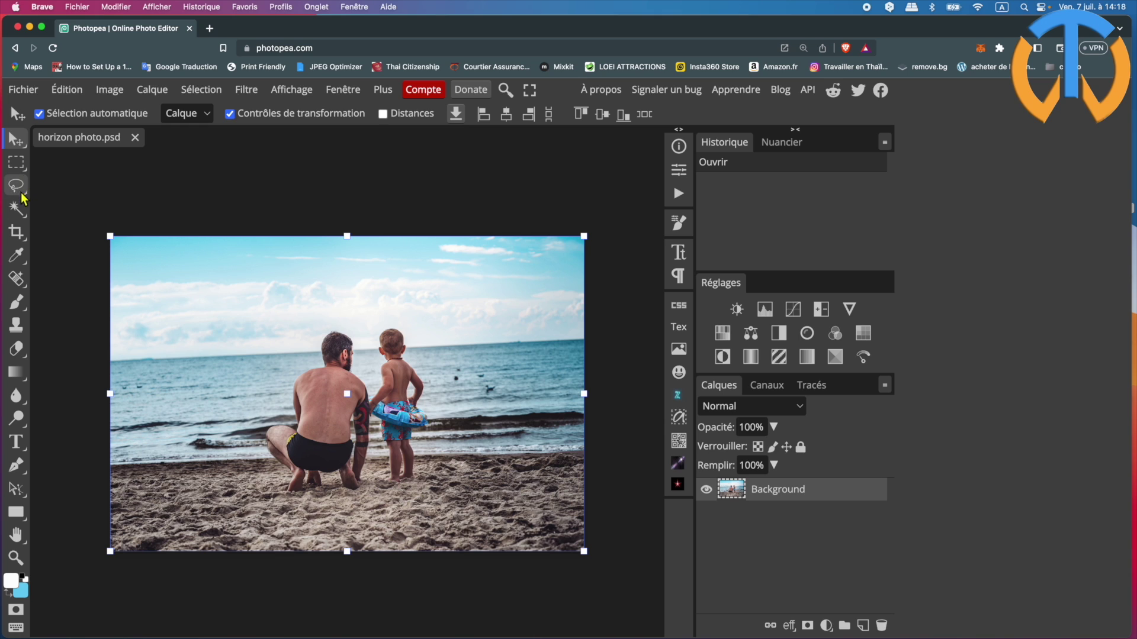
Step: Straighten the beach photo layer with the Ruler tool, using a line traced along the sea horizon across the full width
right_click(25, 264)
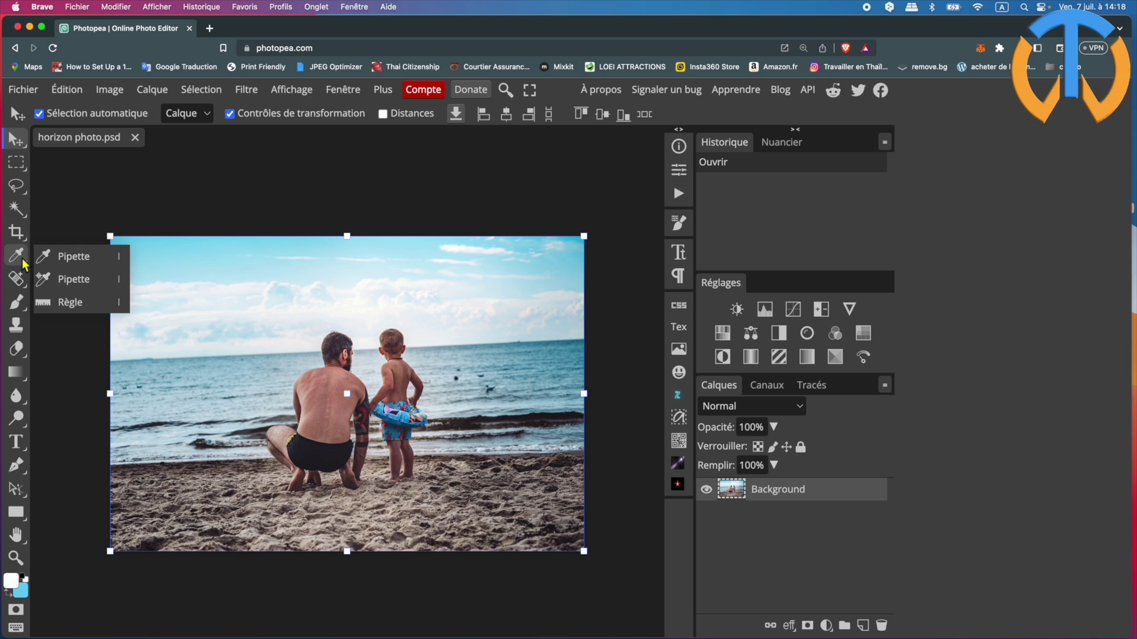
click(68, 304)
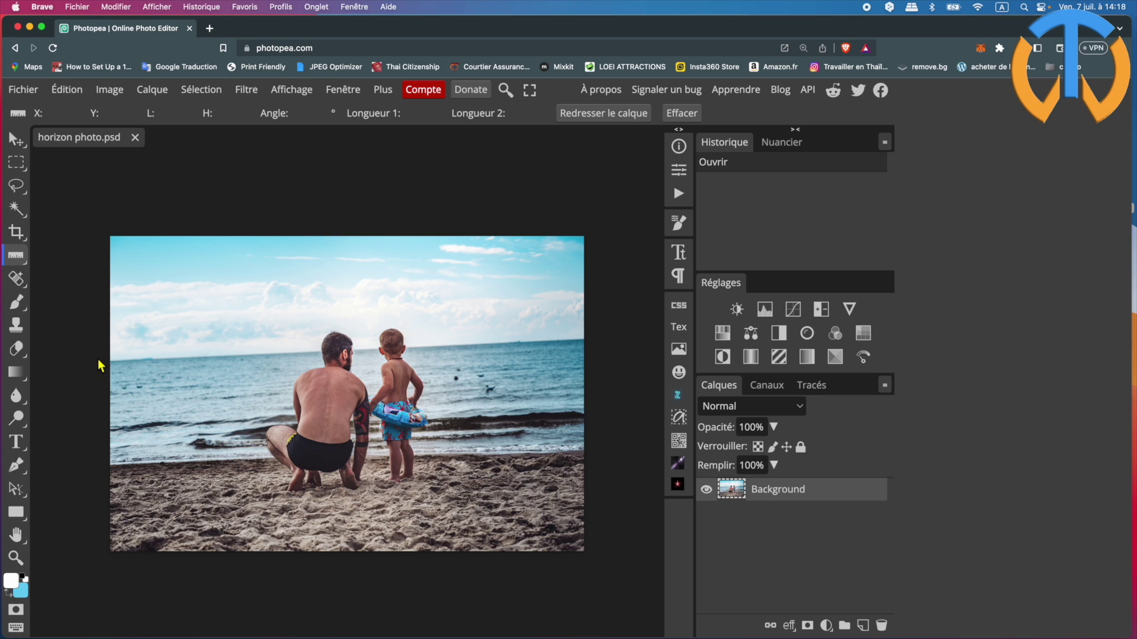
mouse_move(99, 358)
mouse_down()
mouse_move(477, 354)
mouse_move(595, 339)
mouse_up()
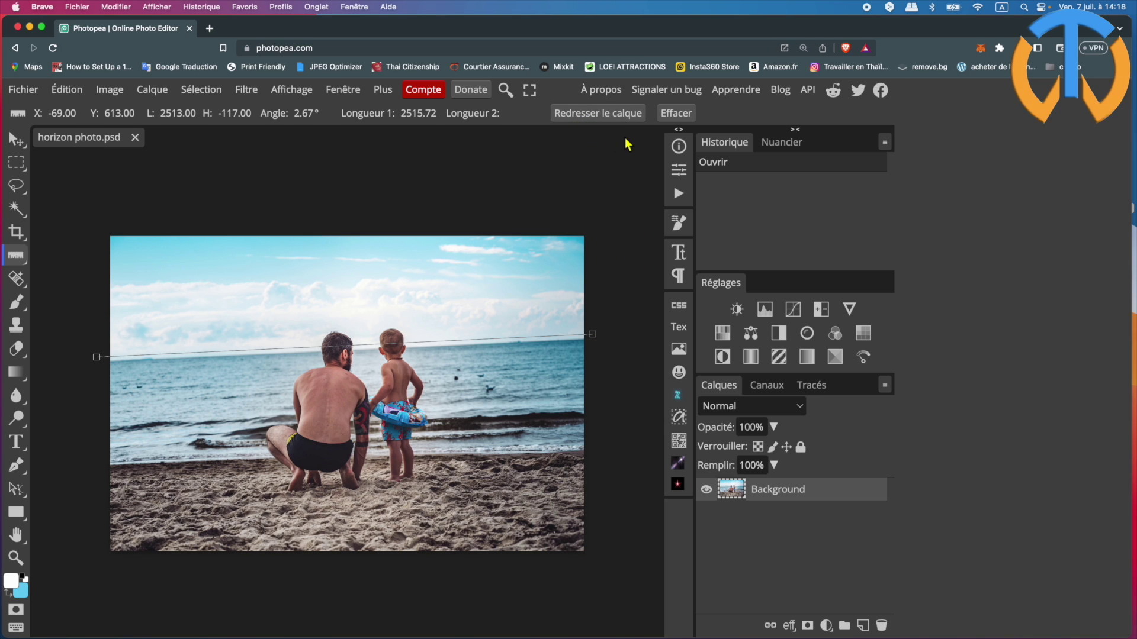
click(595, 113)
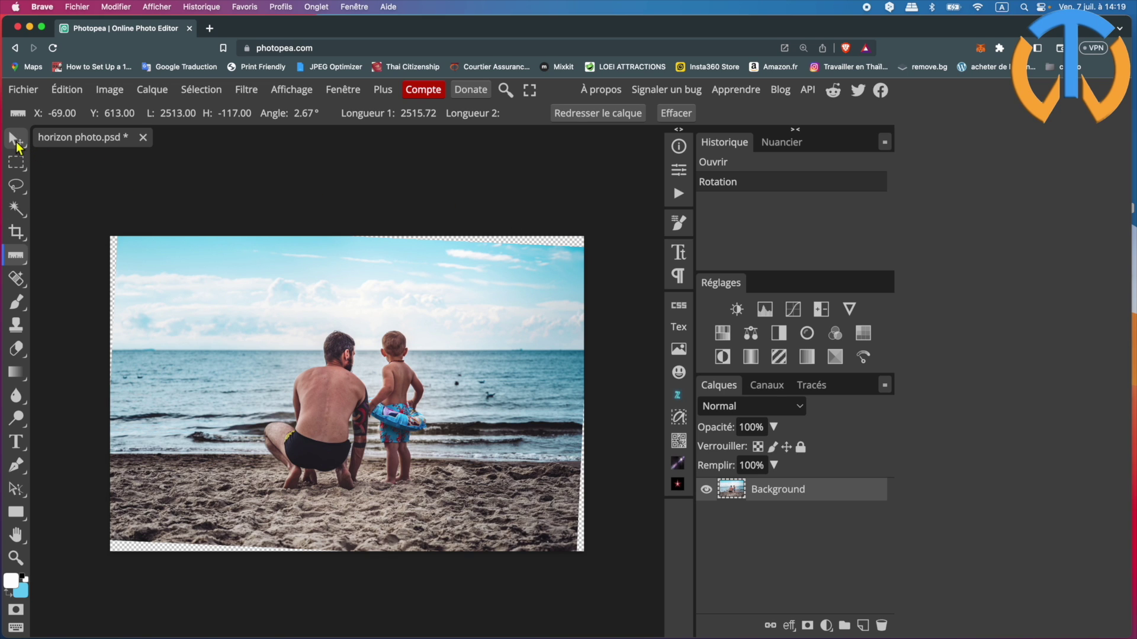
Step: Enlarge the rotated photo outward from its corners to cover the transparent edges of the canvas
click(18, 145)
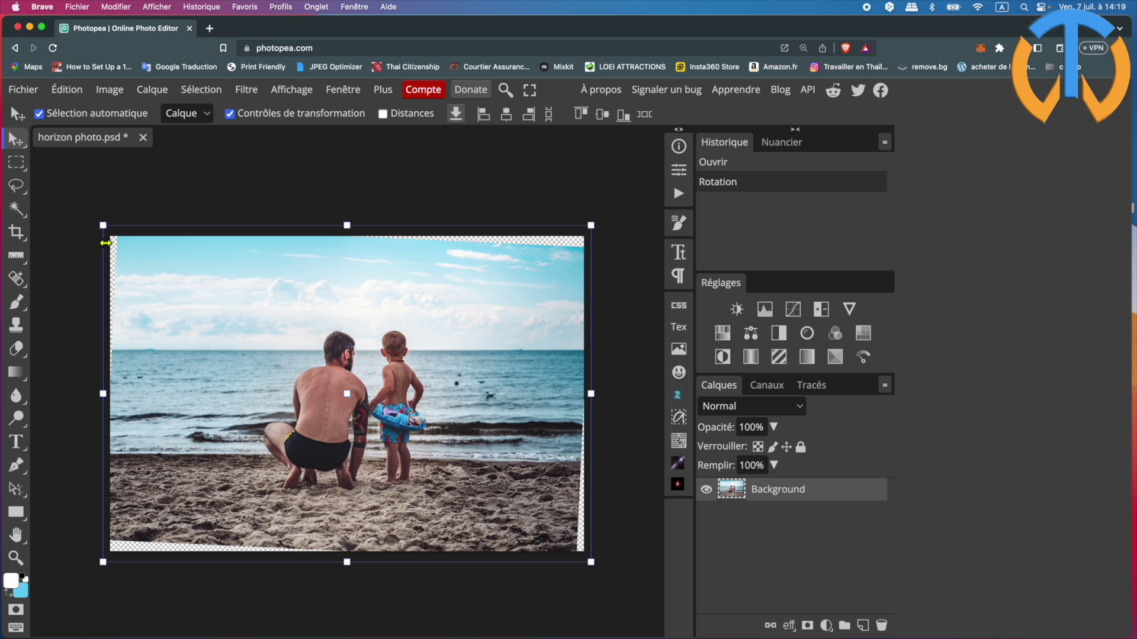
drag(103, 225, 96, 221)
drag(593, 221, 603, 217)
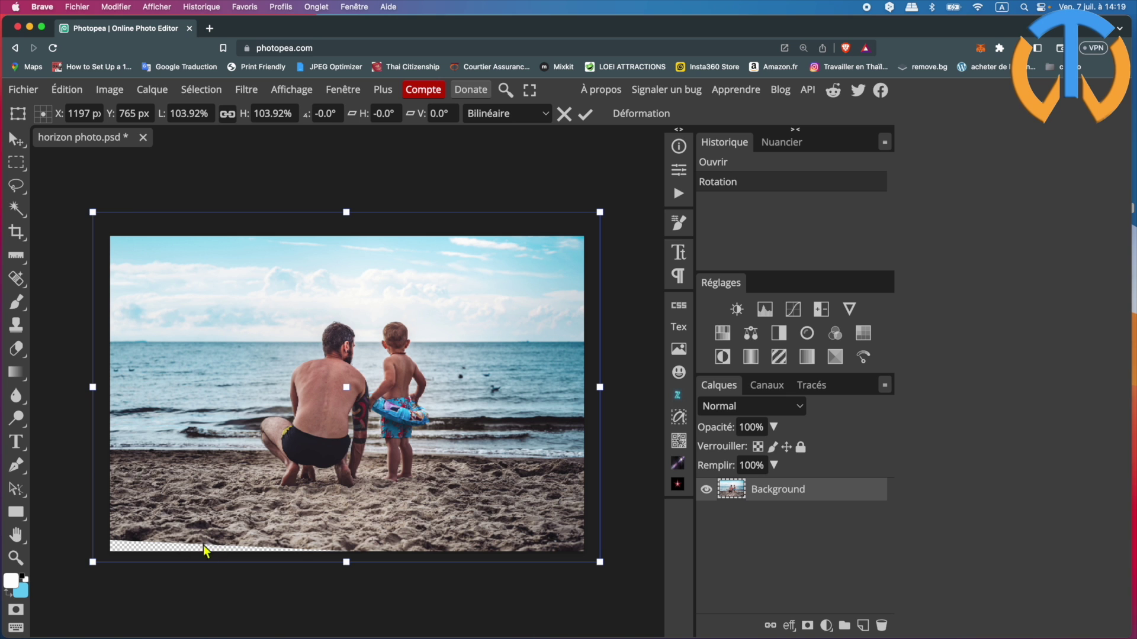
drag(92, 563, 74, 580)
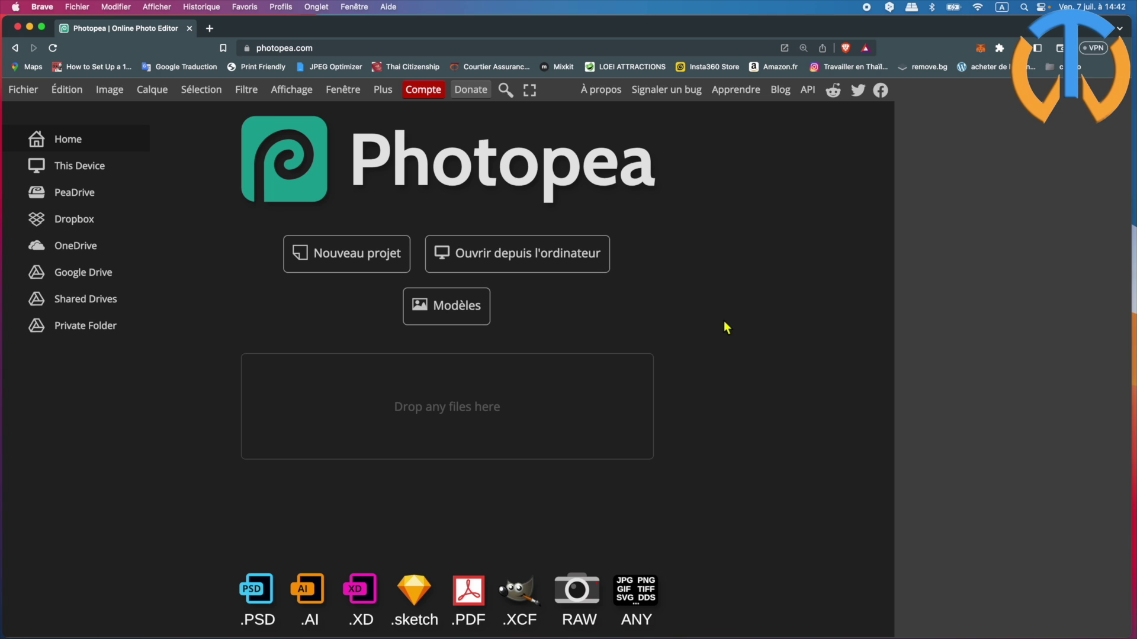
Step: Open horizon photo.jpg from the rushes 2 folder on the computer
click(503, 264)
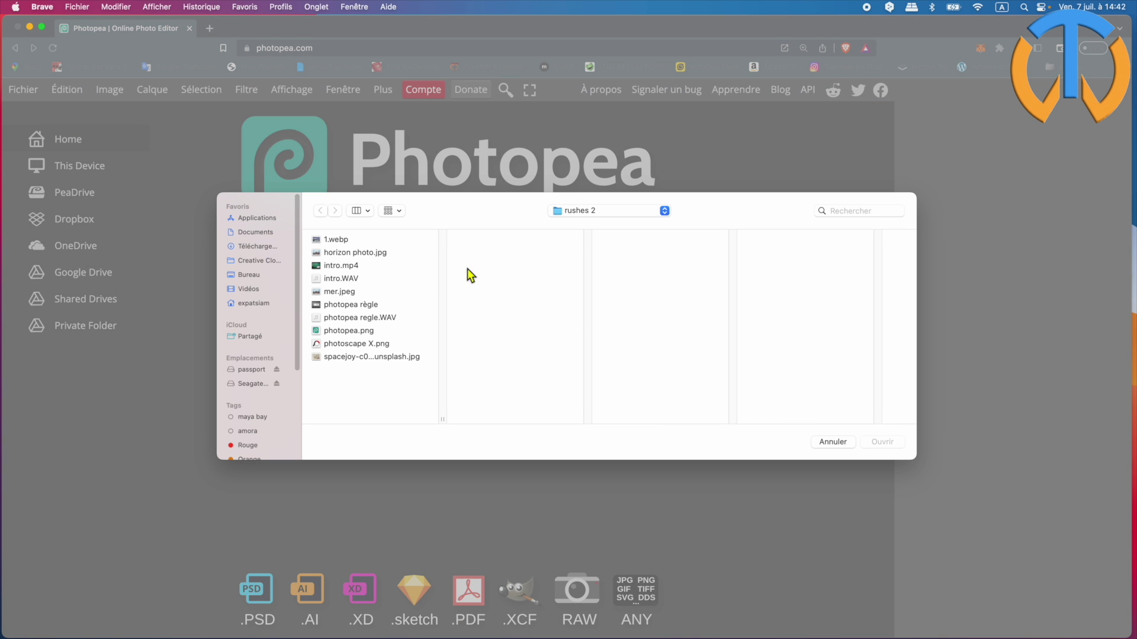
click(355, 253)
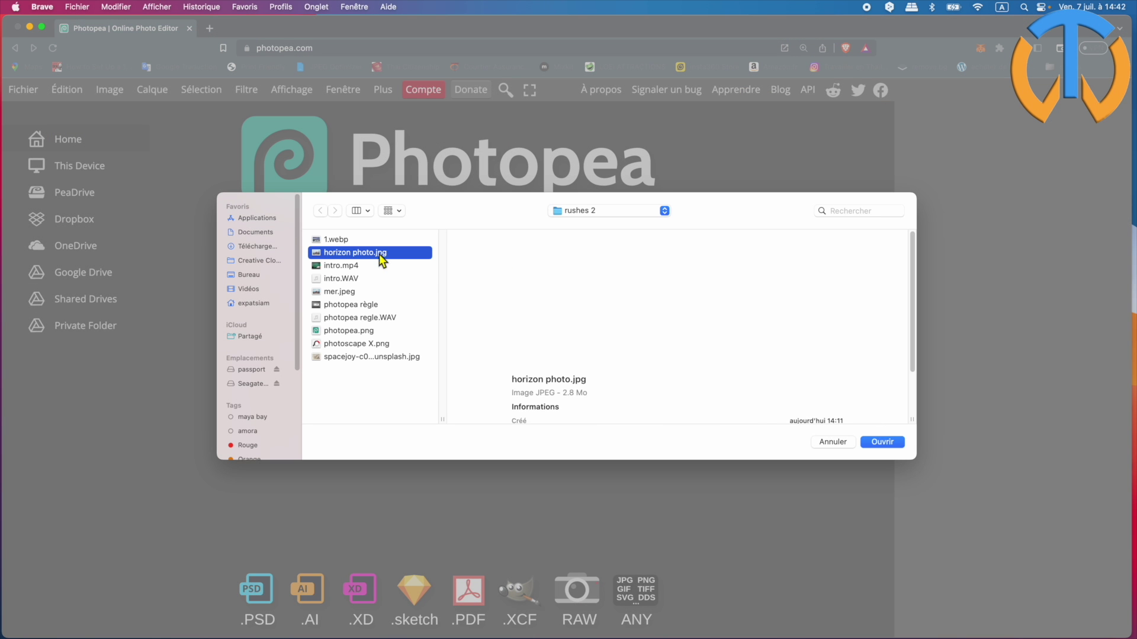
click(885, 442)
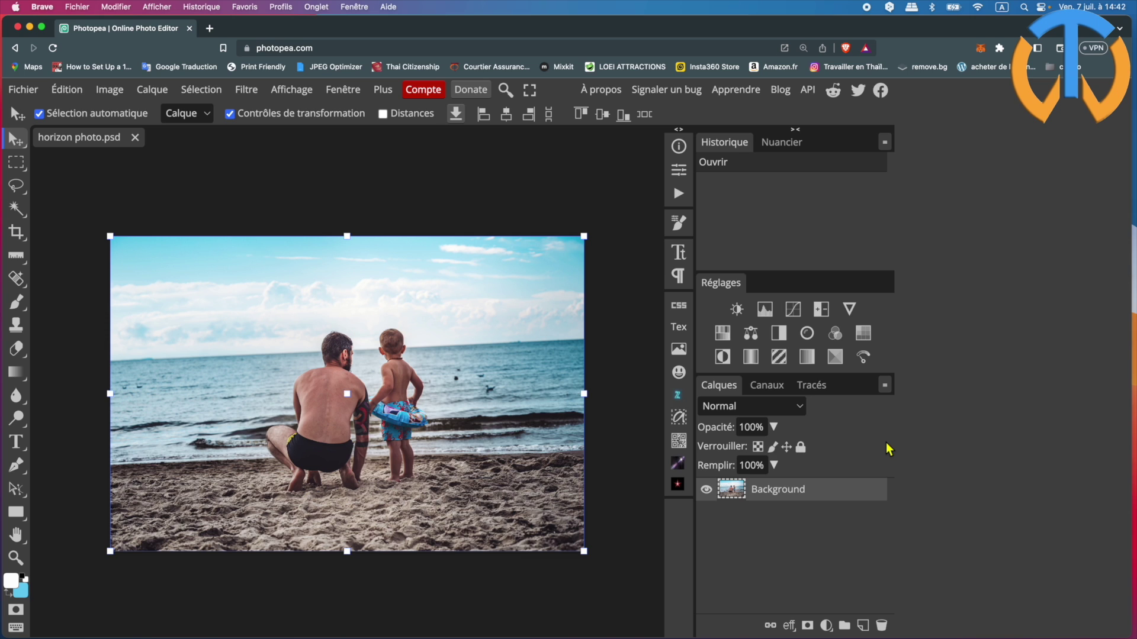
Step: Show the rulers and place a horizontal guide across the photo close to the sea horizon
click(292, 90)
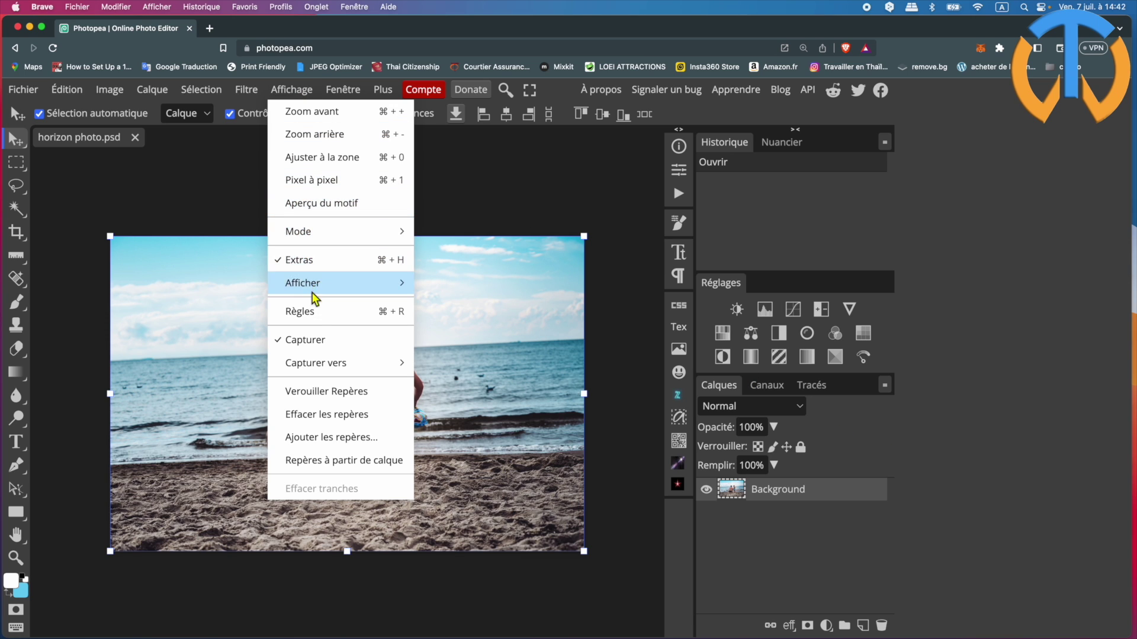
click(318, 315)
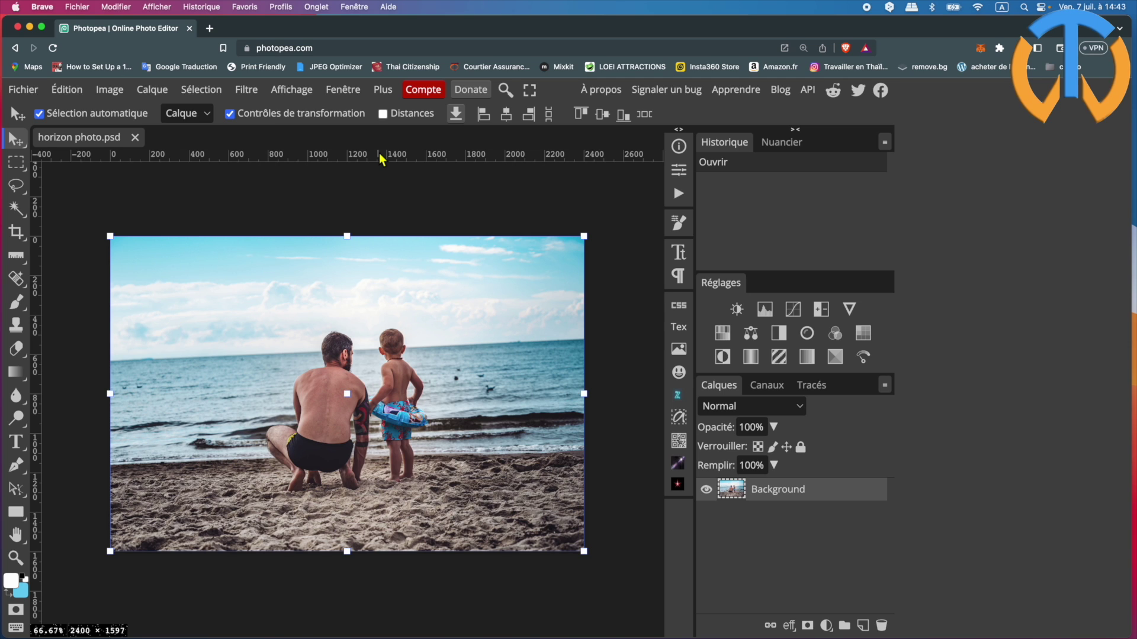
drag(379, 154, 397, 342)
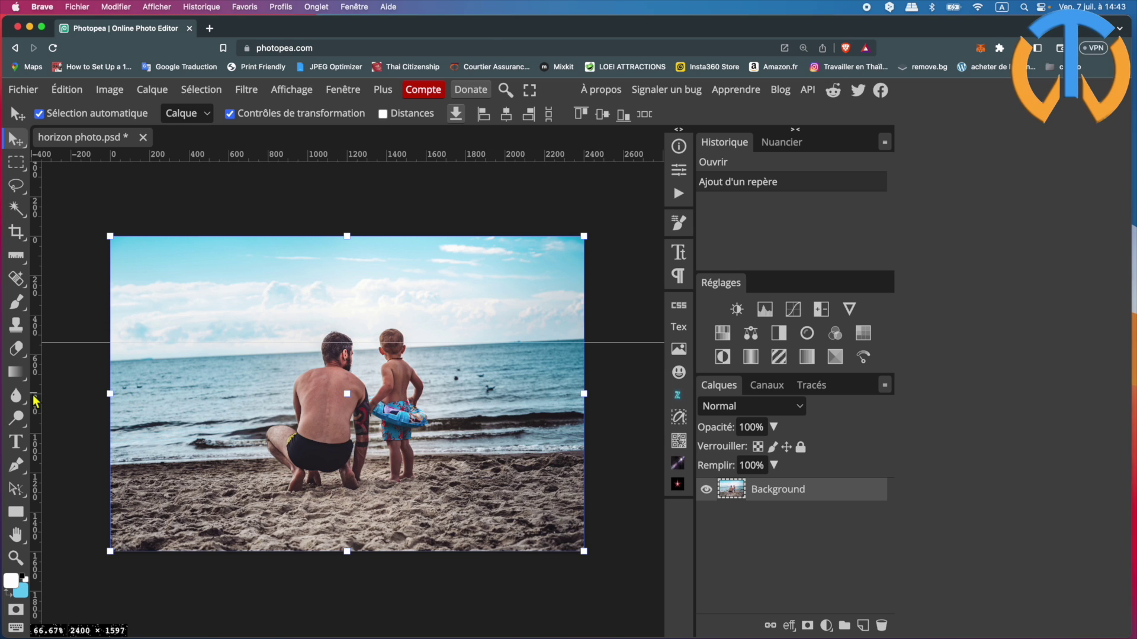
Step: Add vertical guides at about 600 px and 2023 px, and a second horizontal guide across the sand near the figures' feet
drag(35, 402, 232, 402)
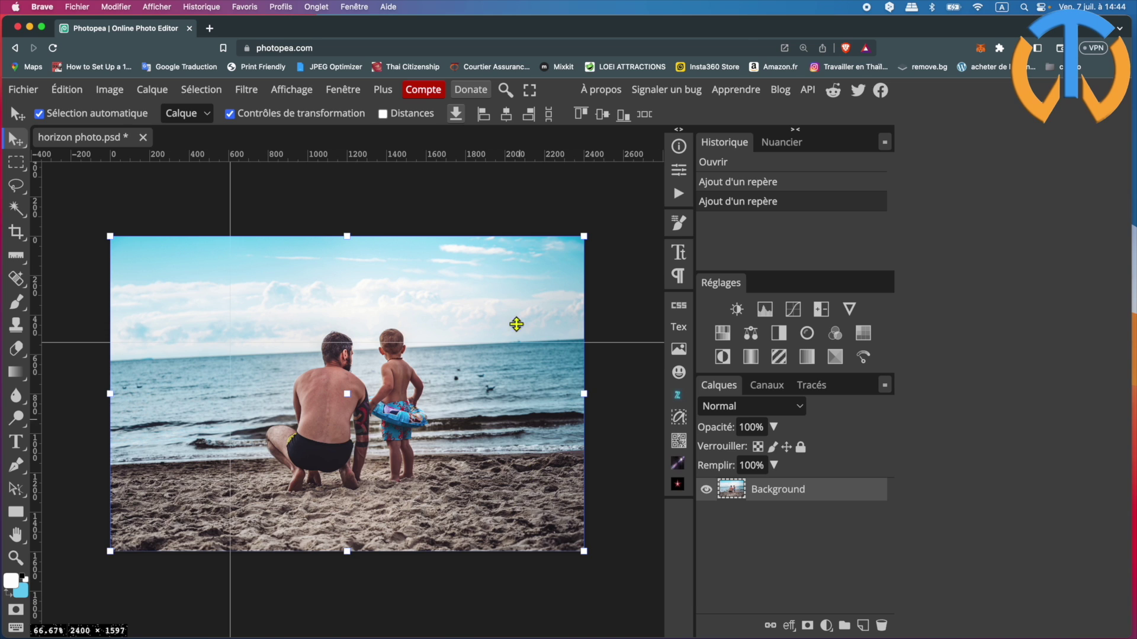
drag(497, 157, 531, 489)
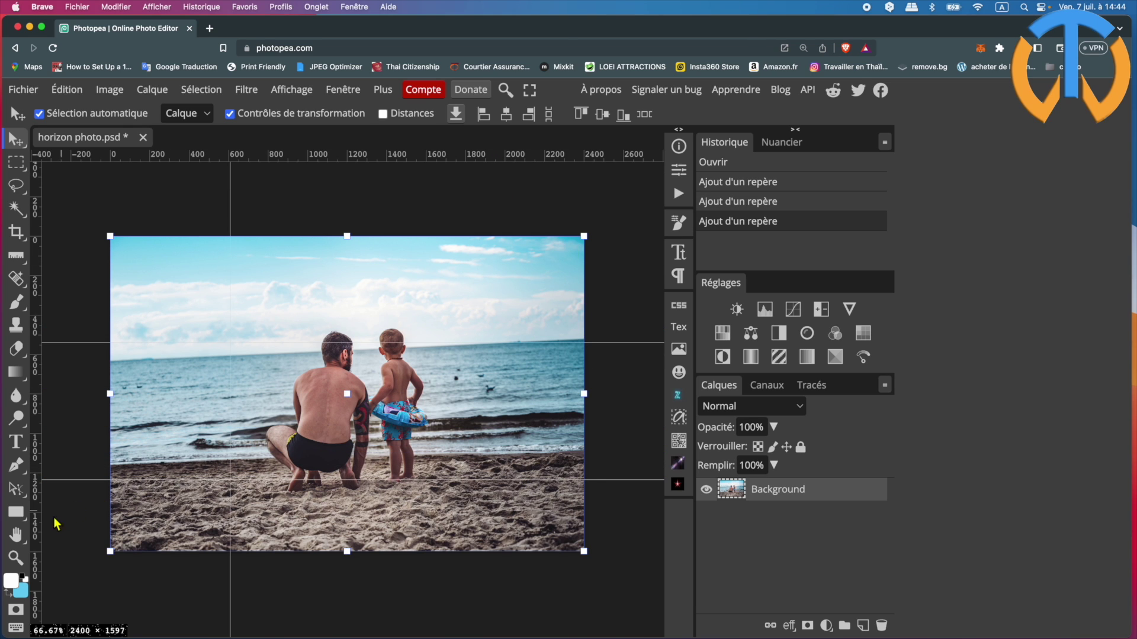
drag(40, 532, 512, 557)
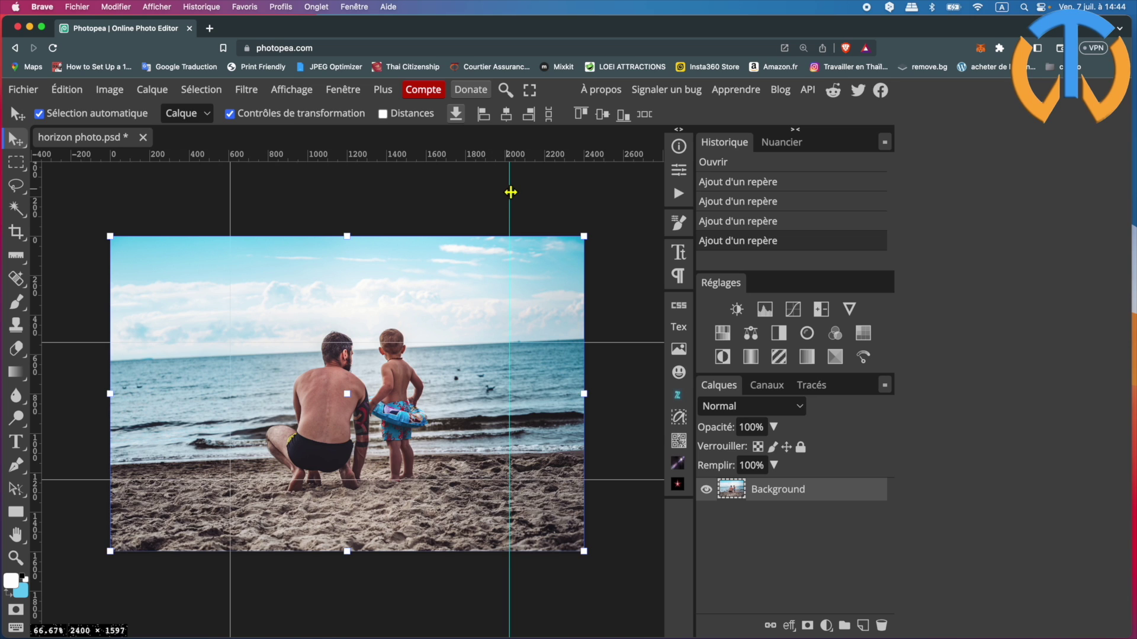
Step: Remove all four guides from the photo by moving them back onto the rulers
drag(512, 192, 512, 192)
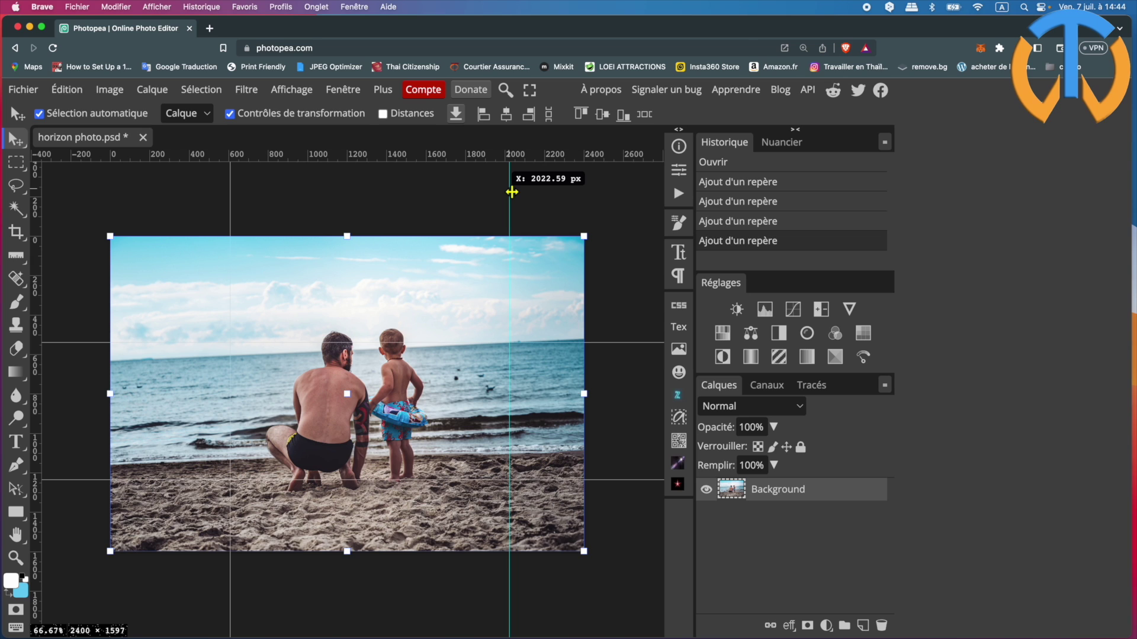
drag(511, 192, 24, 224)
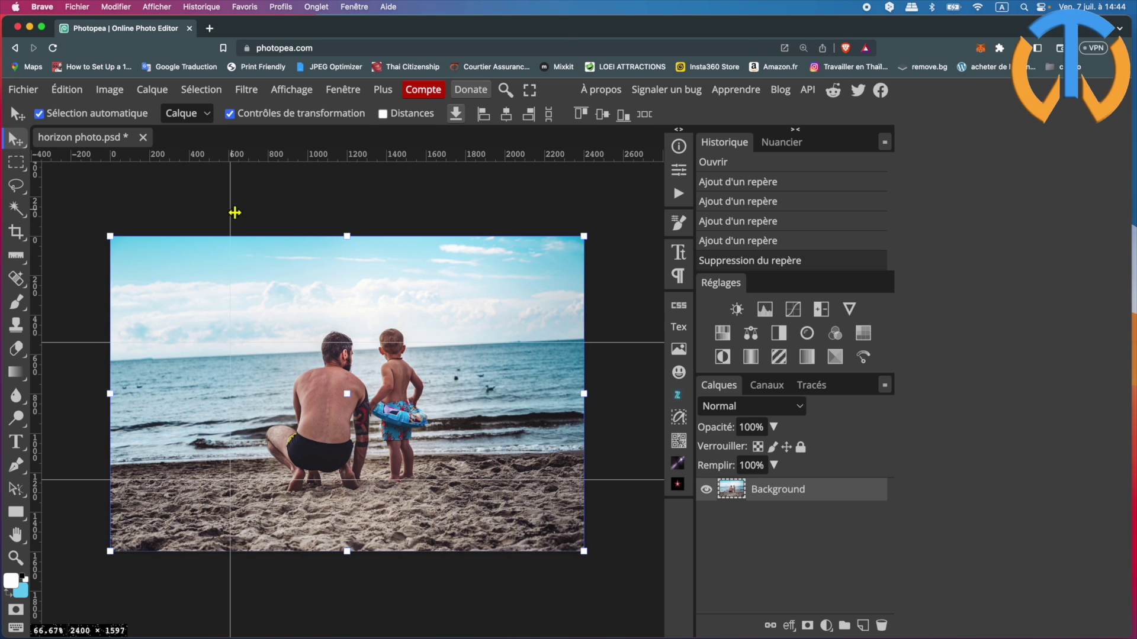
drag(235, 213, 23, 224)
drag(377, 479, 444, 155)
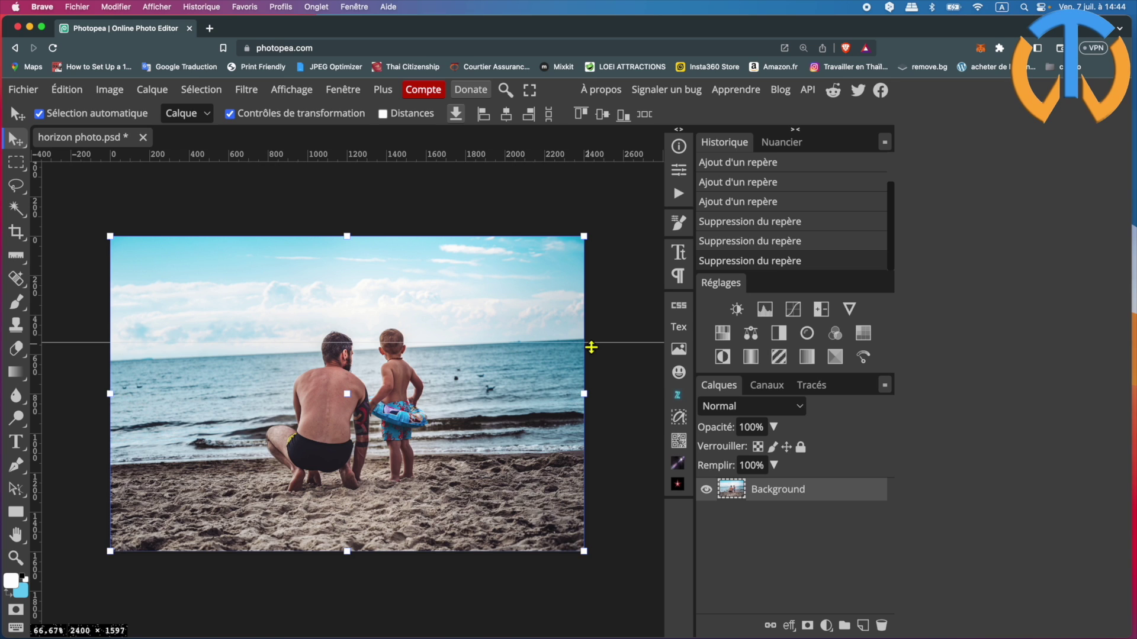
drag(591, 347, 599, 157)
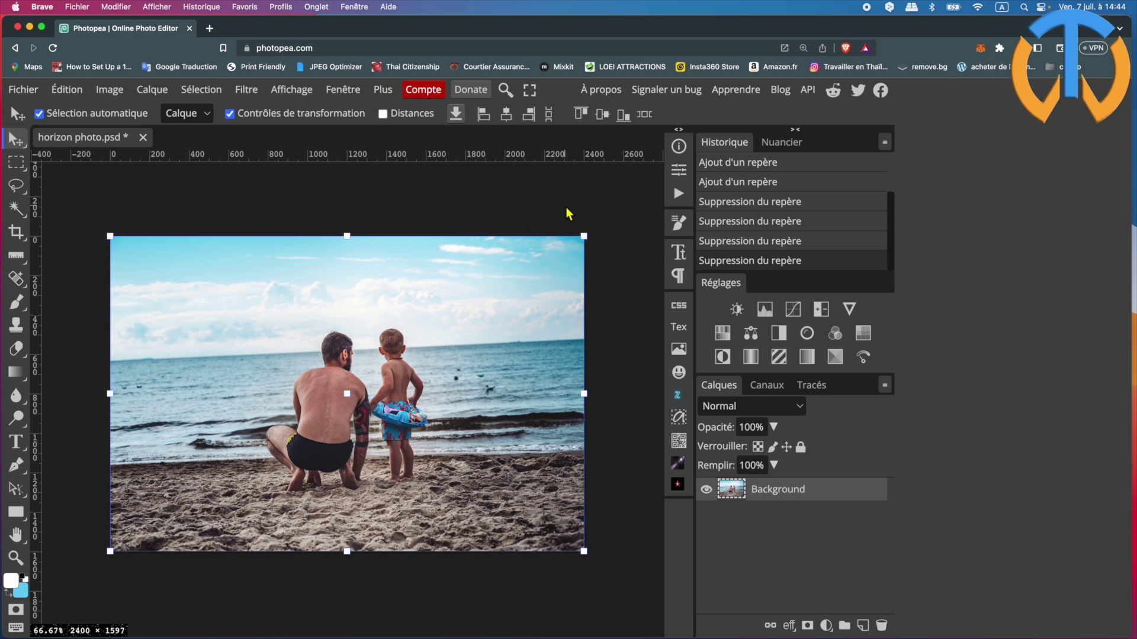
Step: Display the grid (Grille) over the photo
click(286, 93)
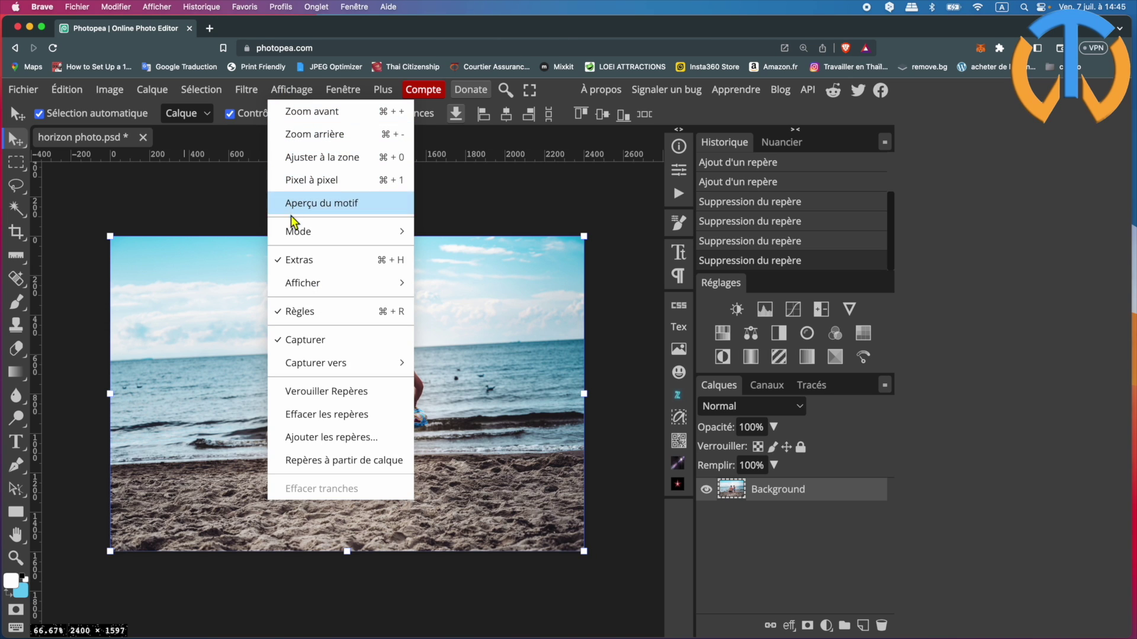
mouse_move(298, 287)
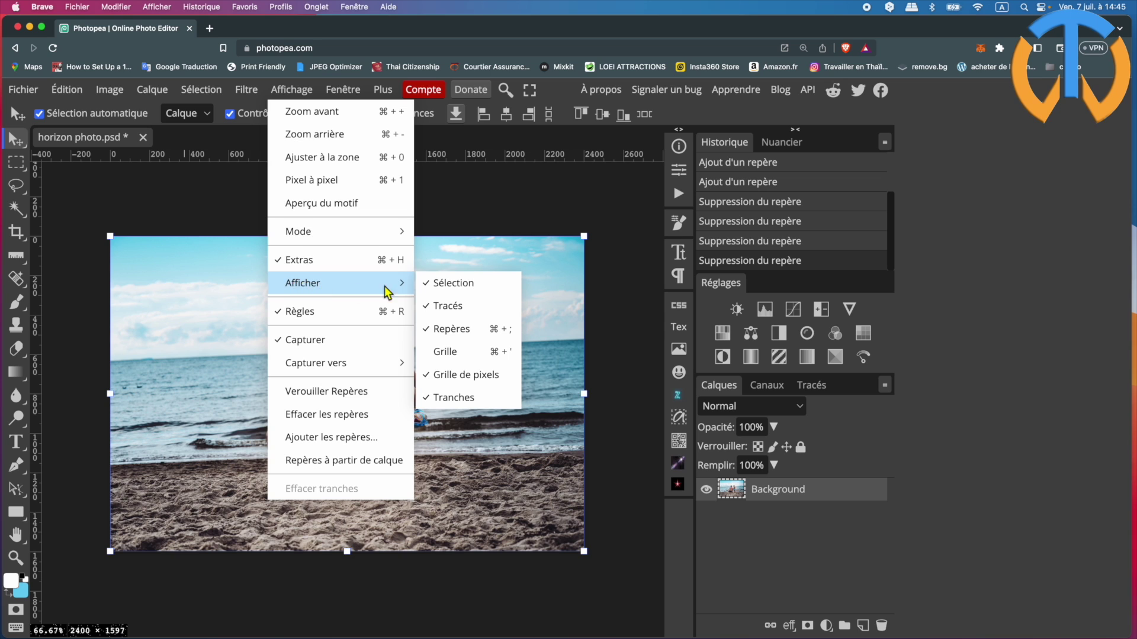
click(457, 353)
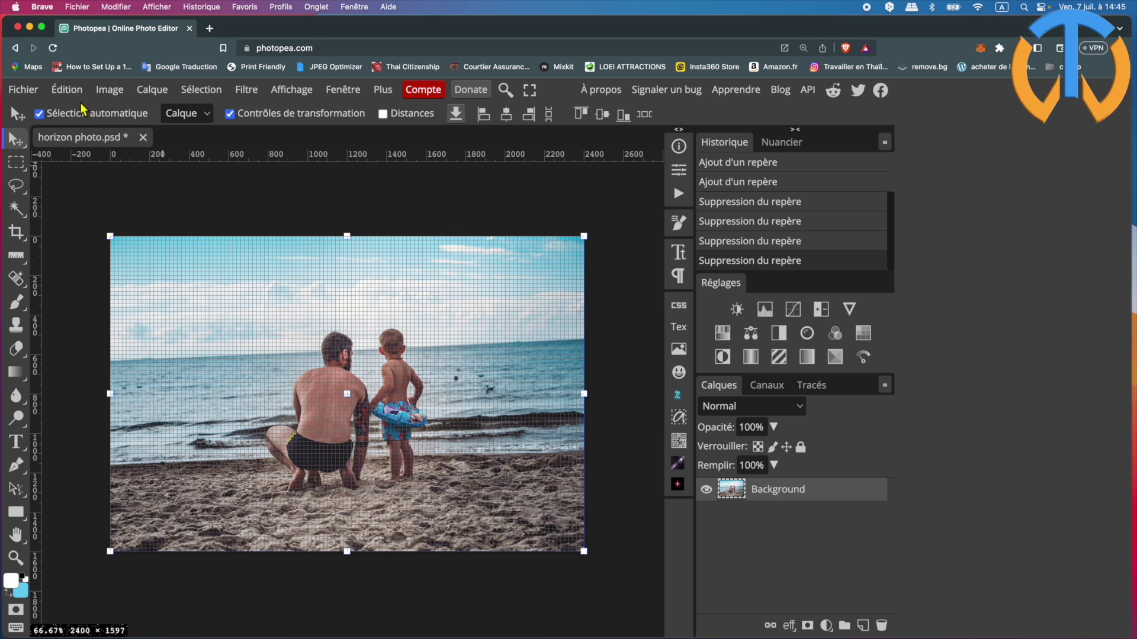
Step: Change the grid colour to yellow (ffff00) in the preferences
click(67, 90)
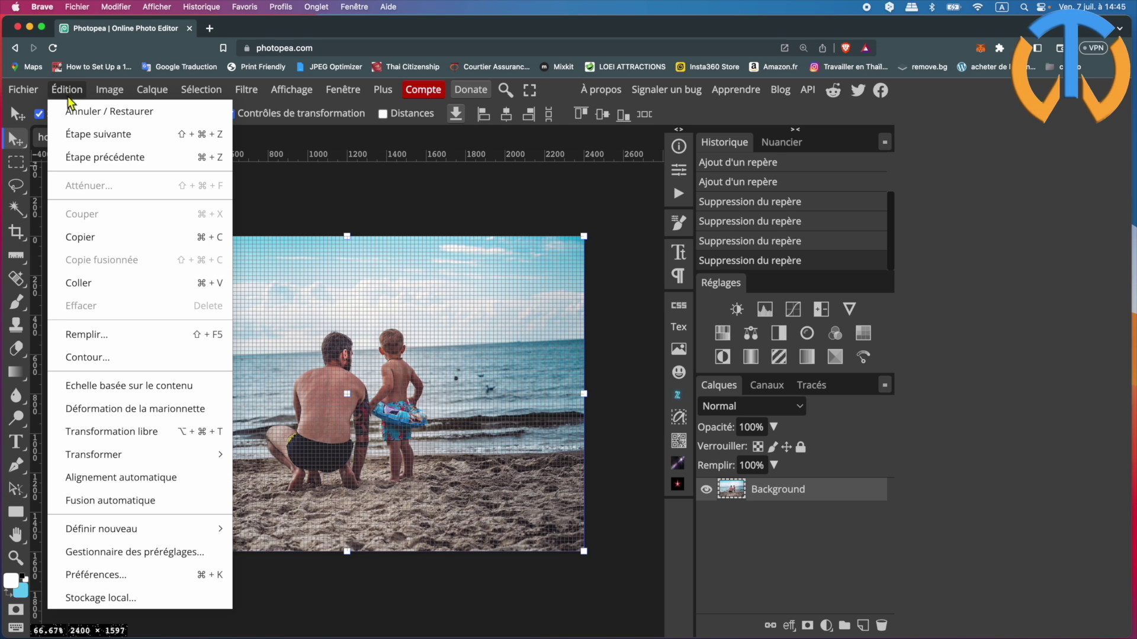
click(111, 583)
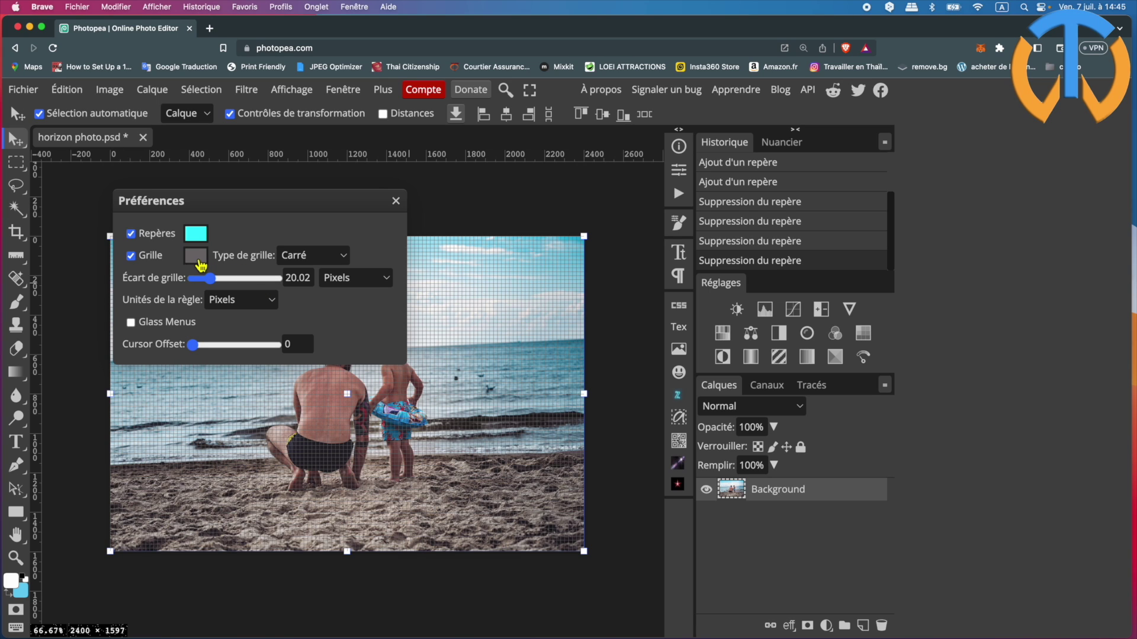
click(198, 260)
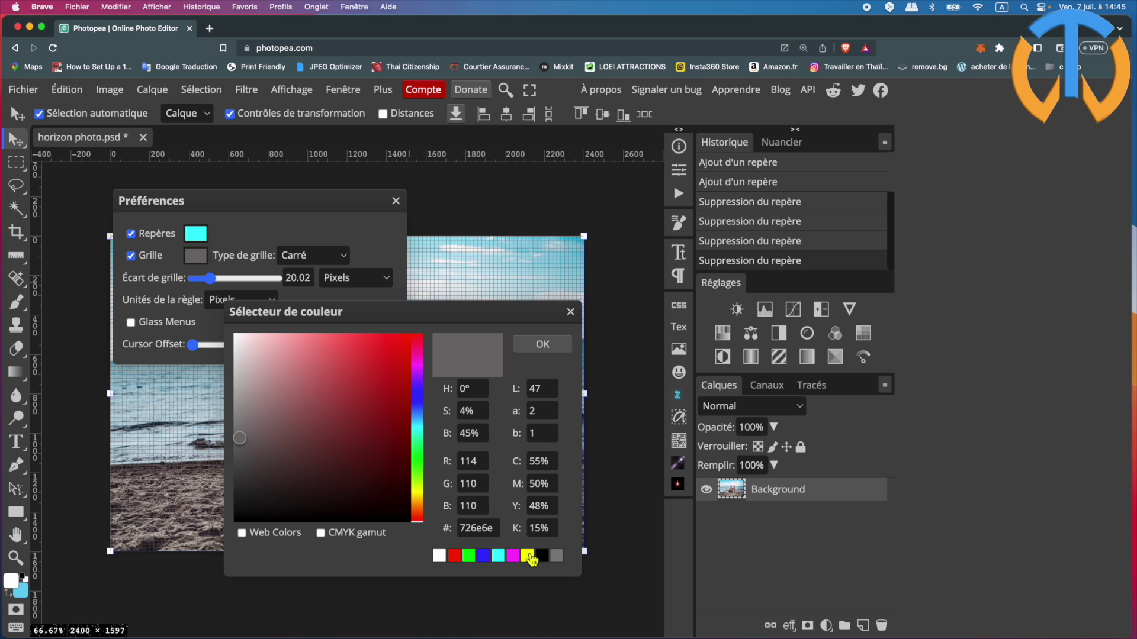
click(531, 558)
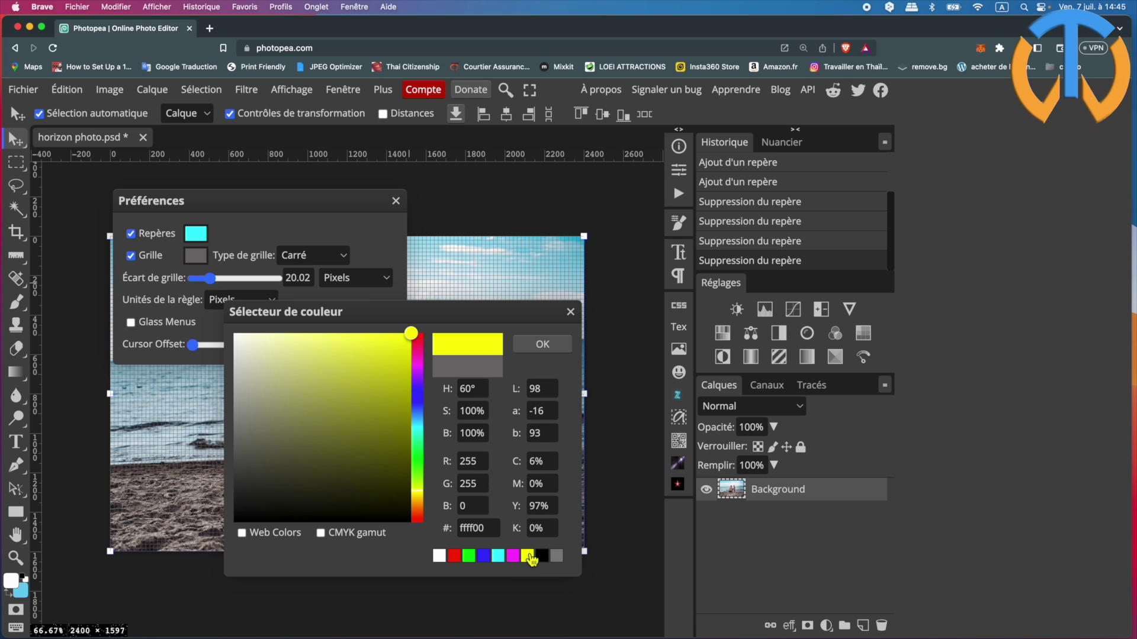
click(553, 349)
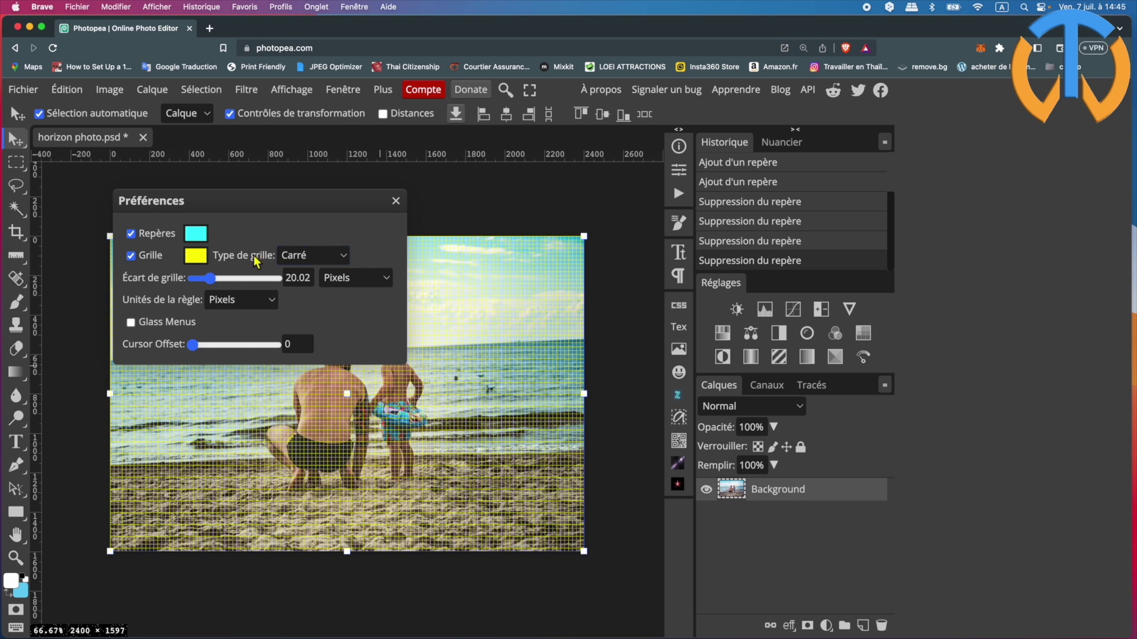
Step: Keep the grid type as Carré and set the grid spacing to 50 pixels
click(340, 265)
click(336, 270)
click(331, 263)
click(329, 245)
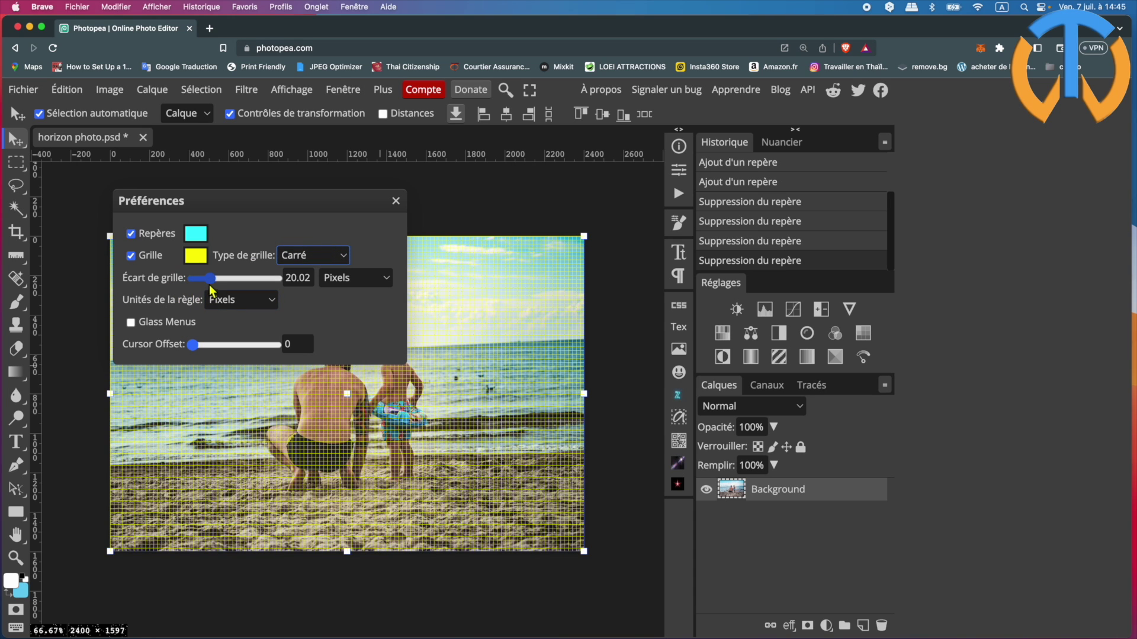
drag(213, 282, 237, 281)
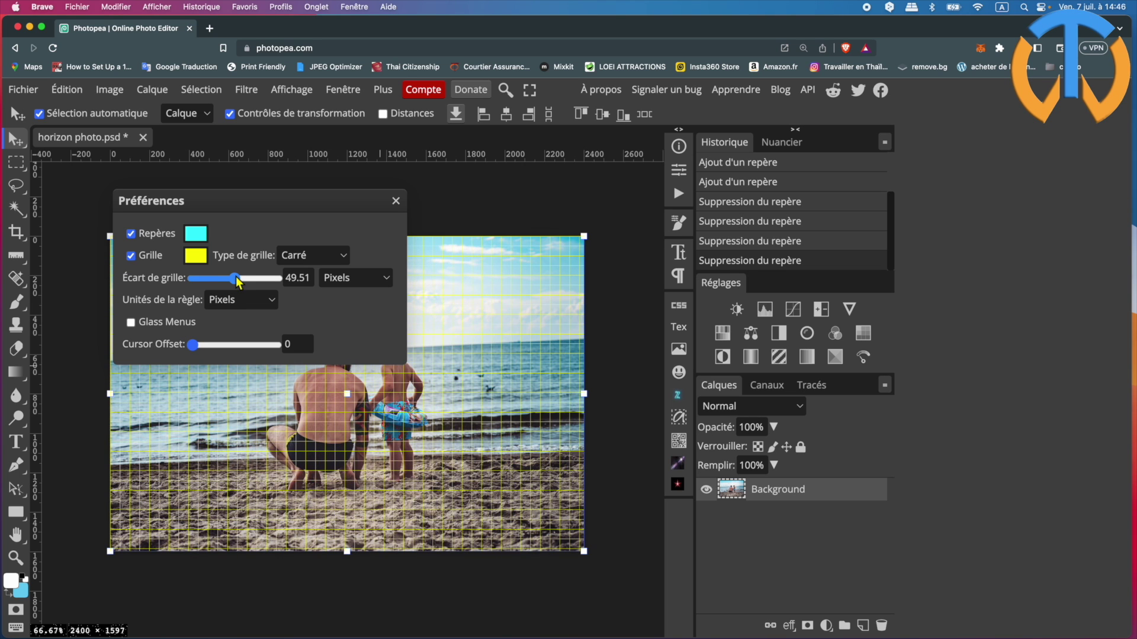
click(297, 279)
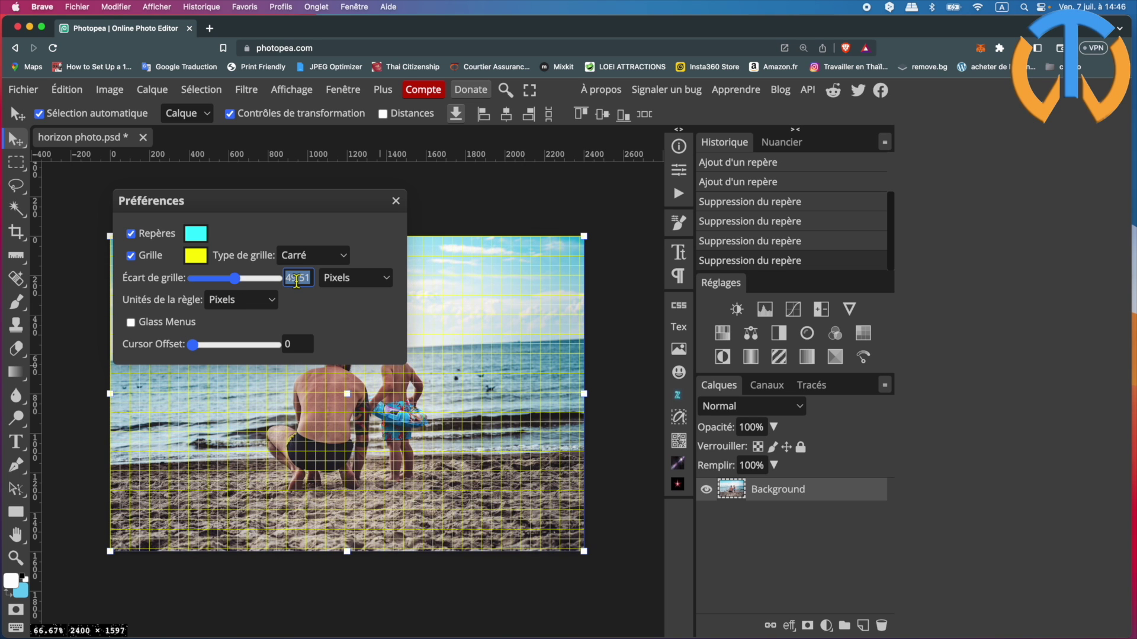
text(50)
key(Return)
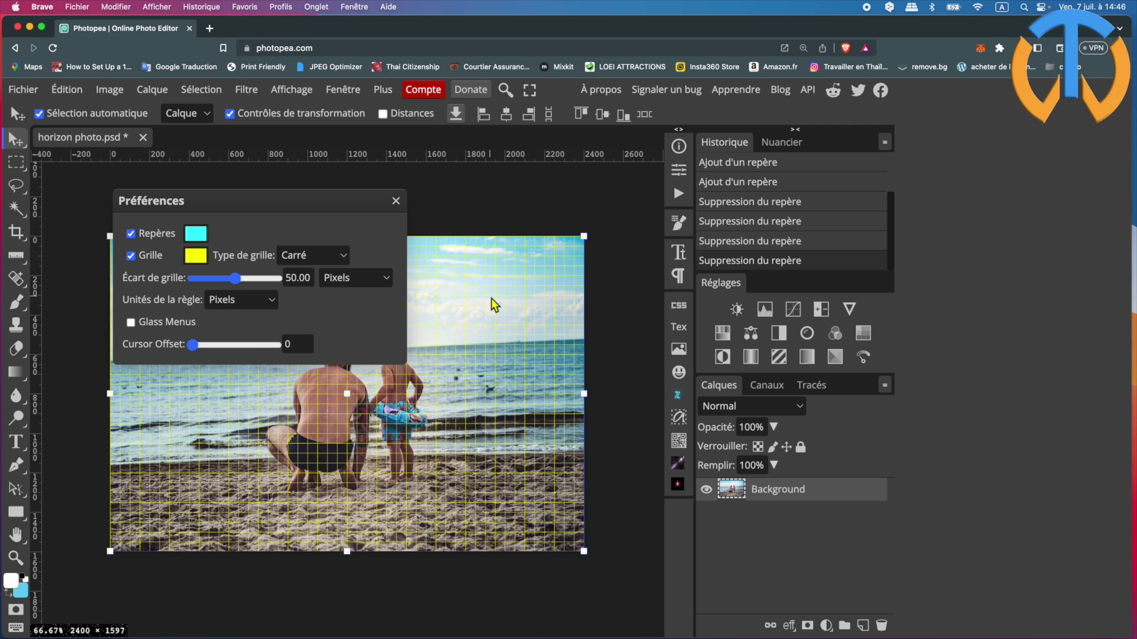
Step: Keep the ruler units in Pixels and close the preferences
click(247, 301)
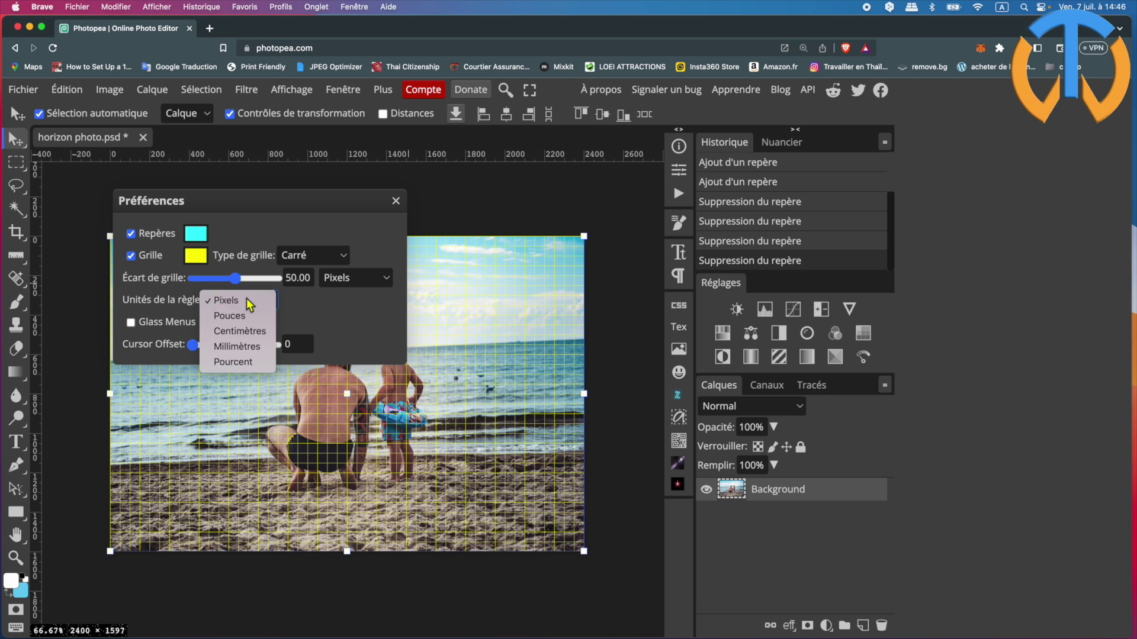
click(249, 302)
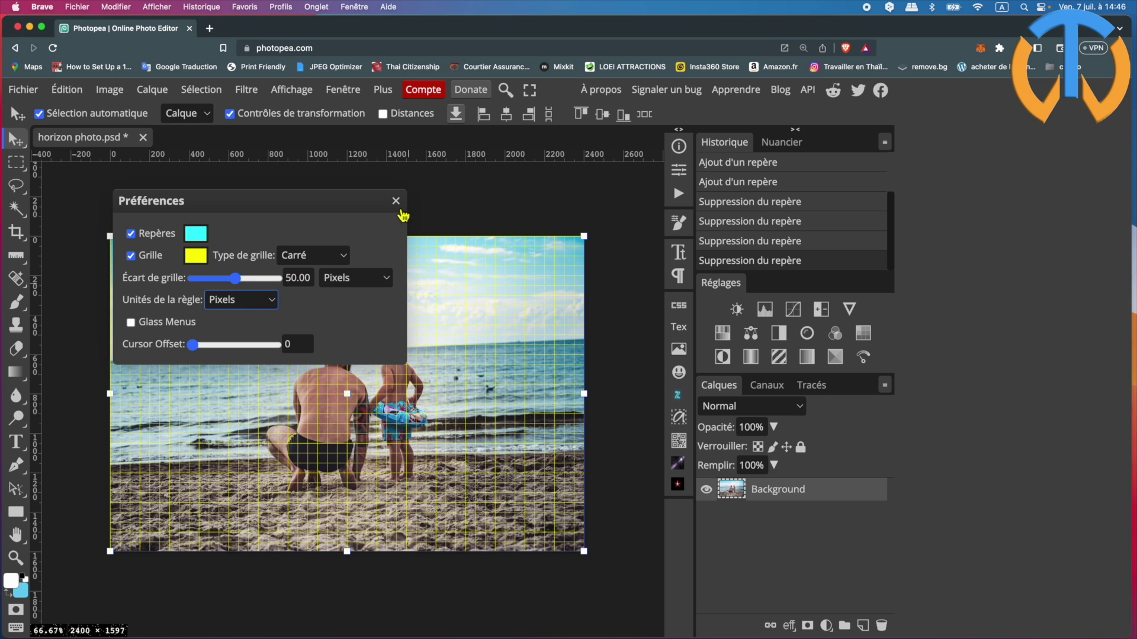
click(396, 202)
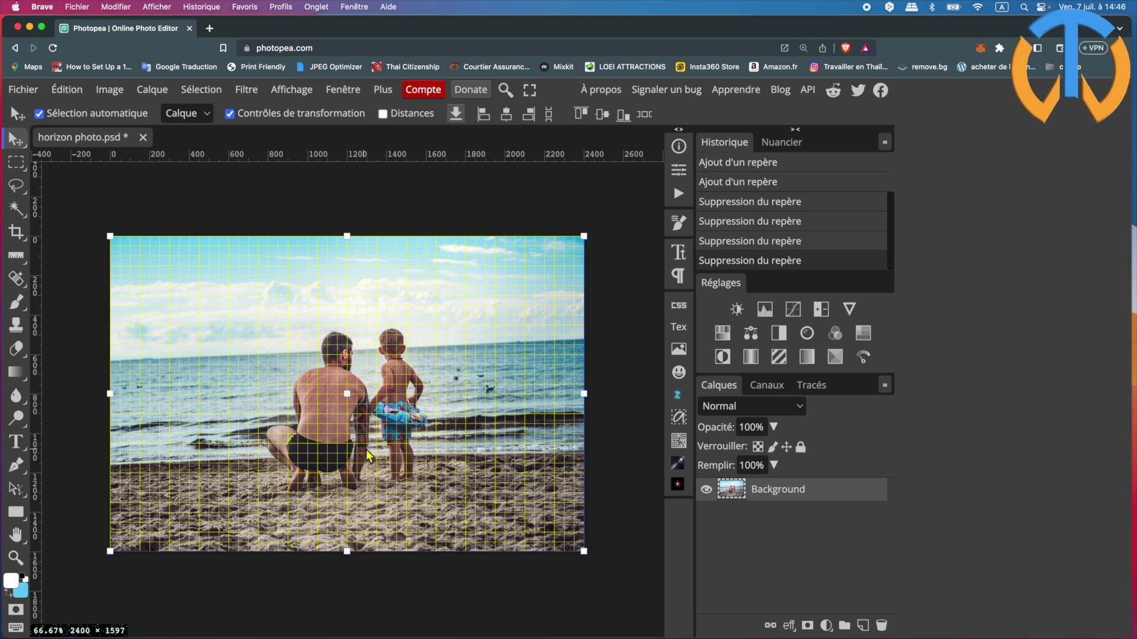
Step: Rotate the photo about 2.4° clockwise with free transform, aligning its horizon with the yellow grid lines
click(123, 250)
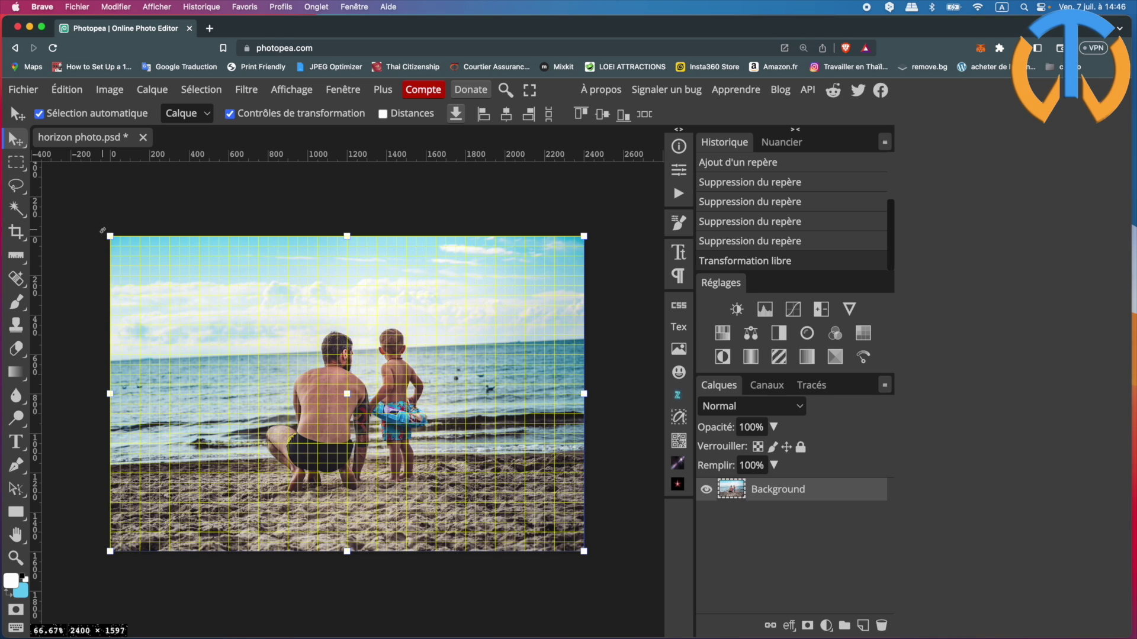
click(109, 237)
drag(109, 238, 115, 227)
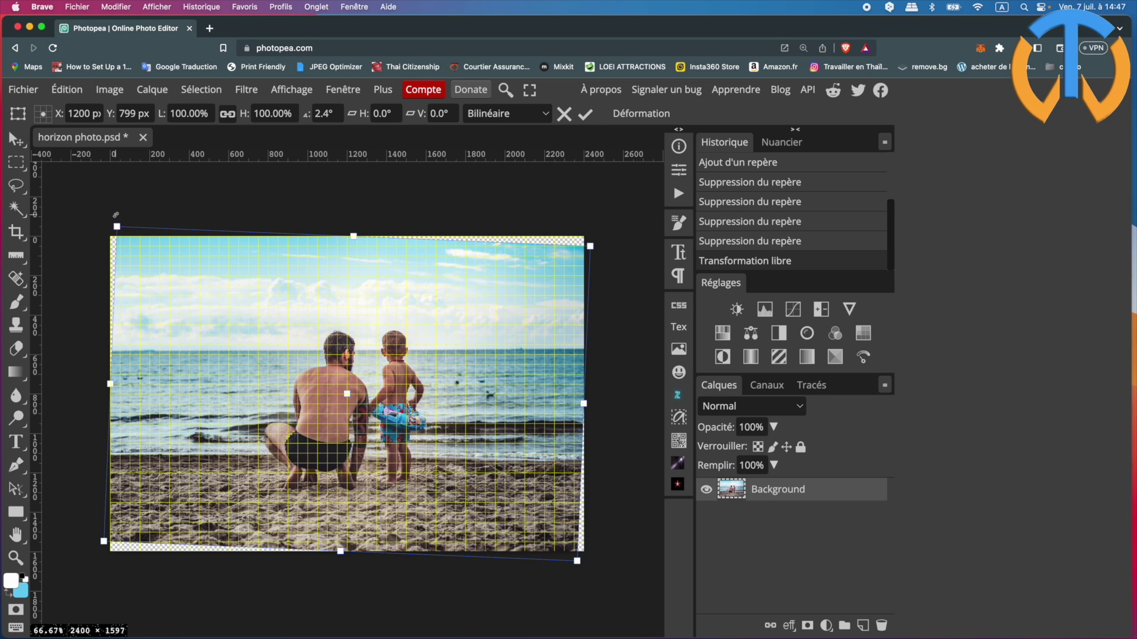
Step: Enlarge the rotated photo proportionally to about 107% so it covers the empty corners of the canvas
drag(118, 226, 109, 221)
drag(590, 241, 600, 235)
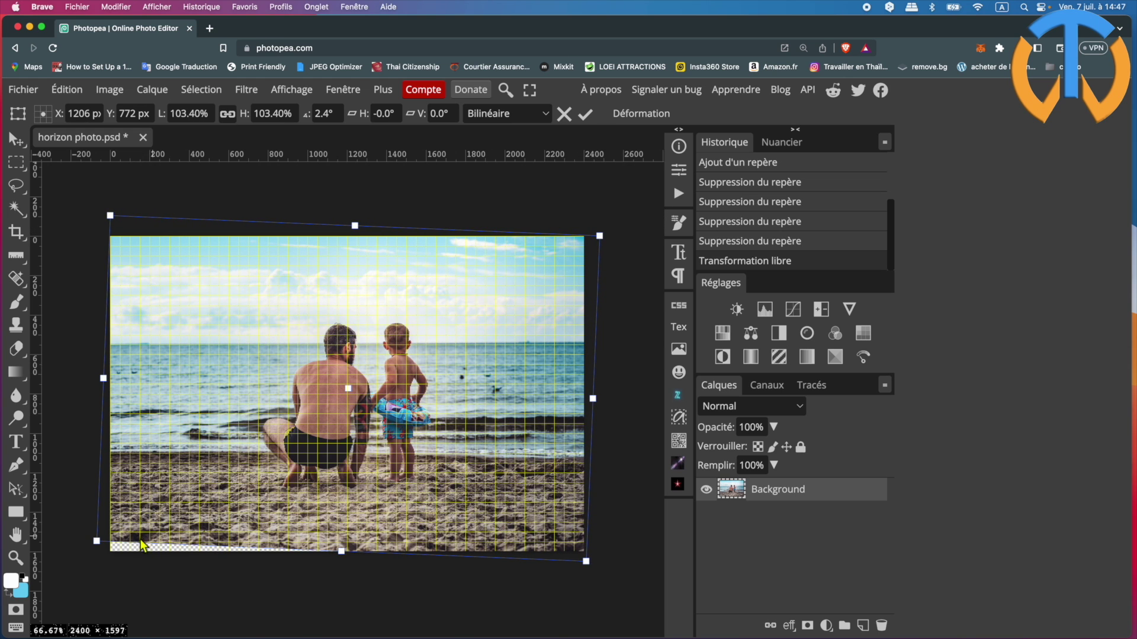
drag(100, 543, 77, 553)
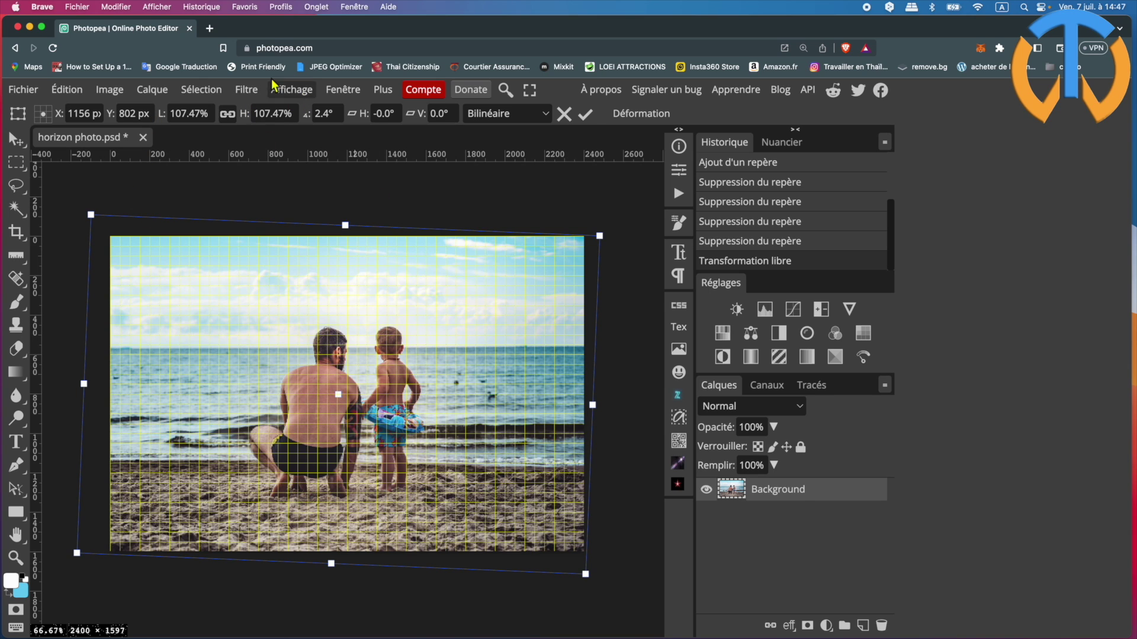
Step: Hide the grid (Grille) over the straightened photo
click(283, 92)
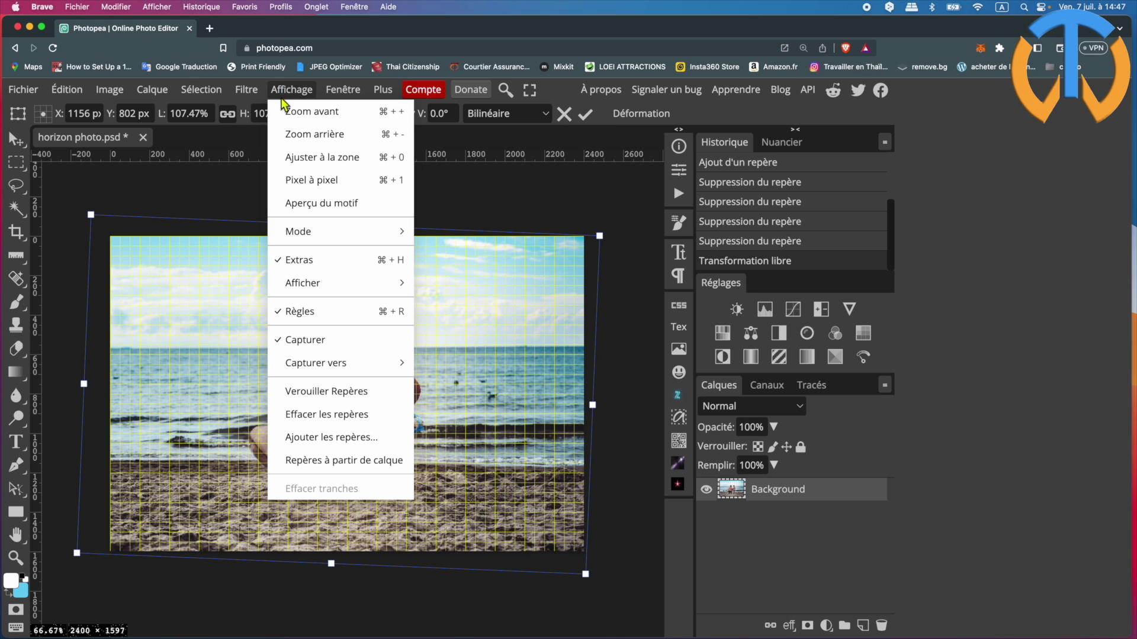
mouse_move(300, 285)
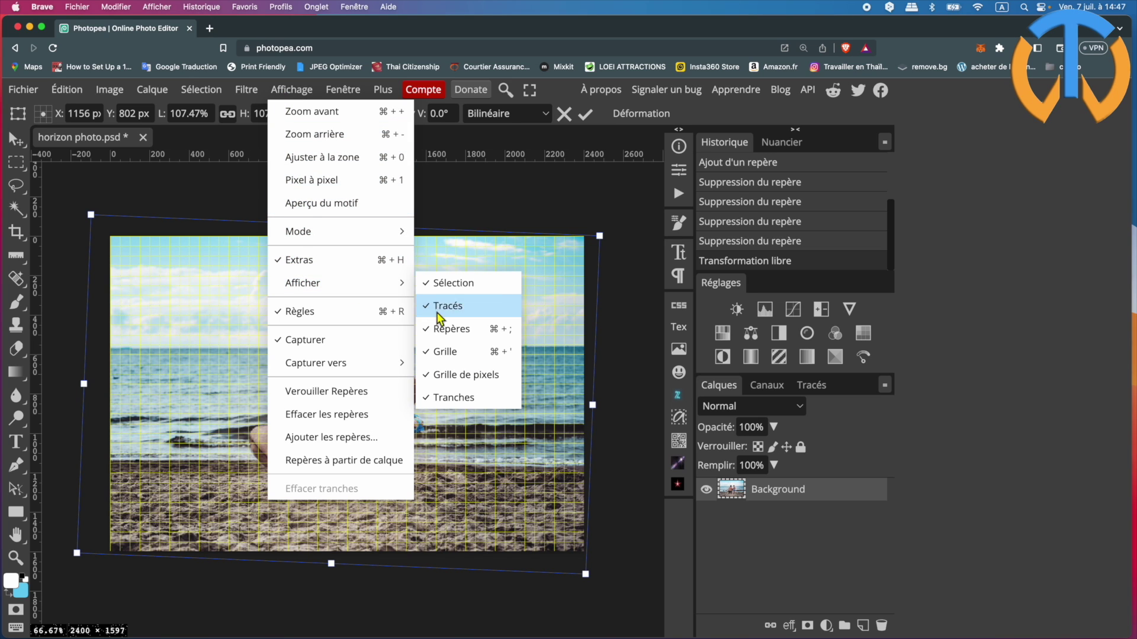
click(453, 359)
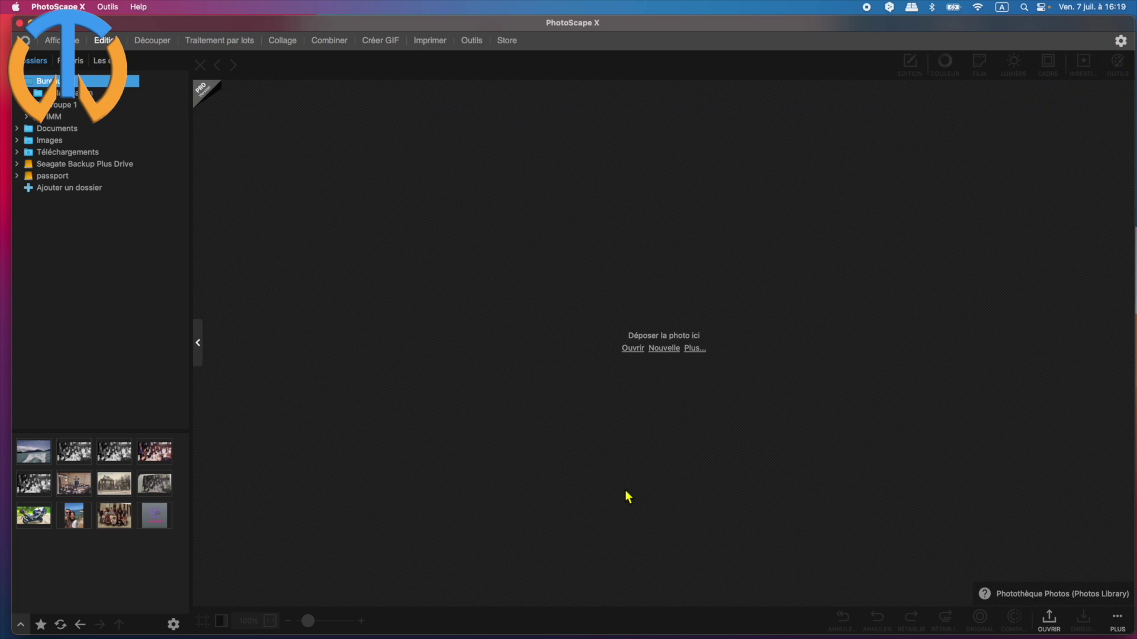
Step: Switch to PhotoScape X, open horizon photo.jpg from the rushes 2 folder for editing, and collapse the Réglages tool group
click(633, 349)
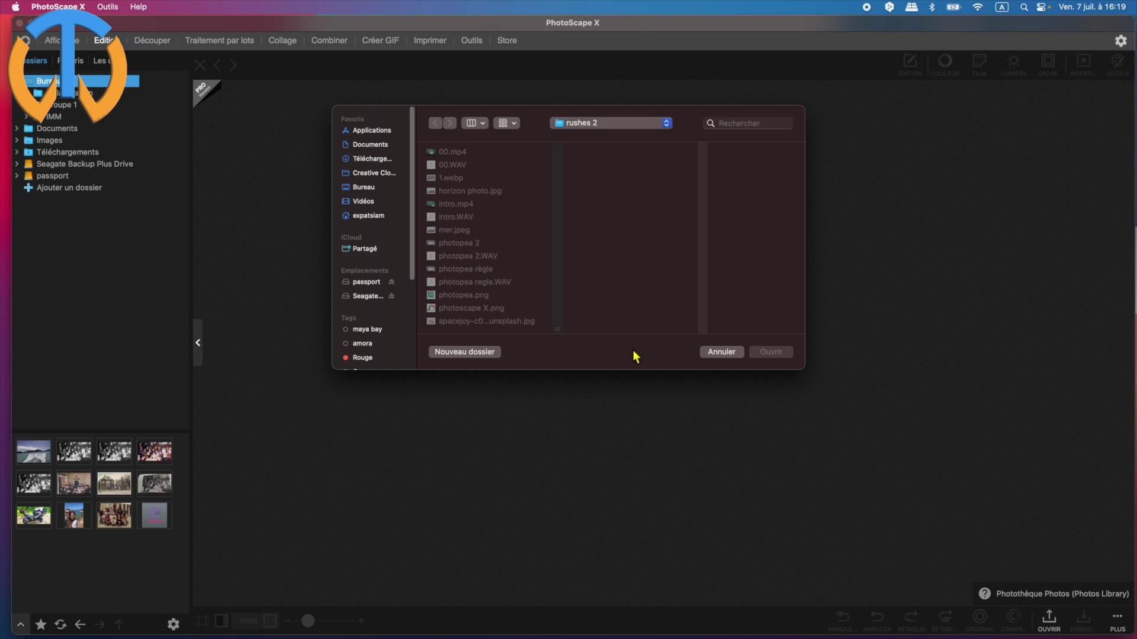
click(470, 192)
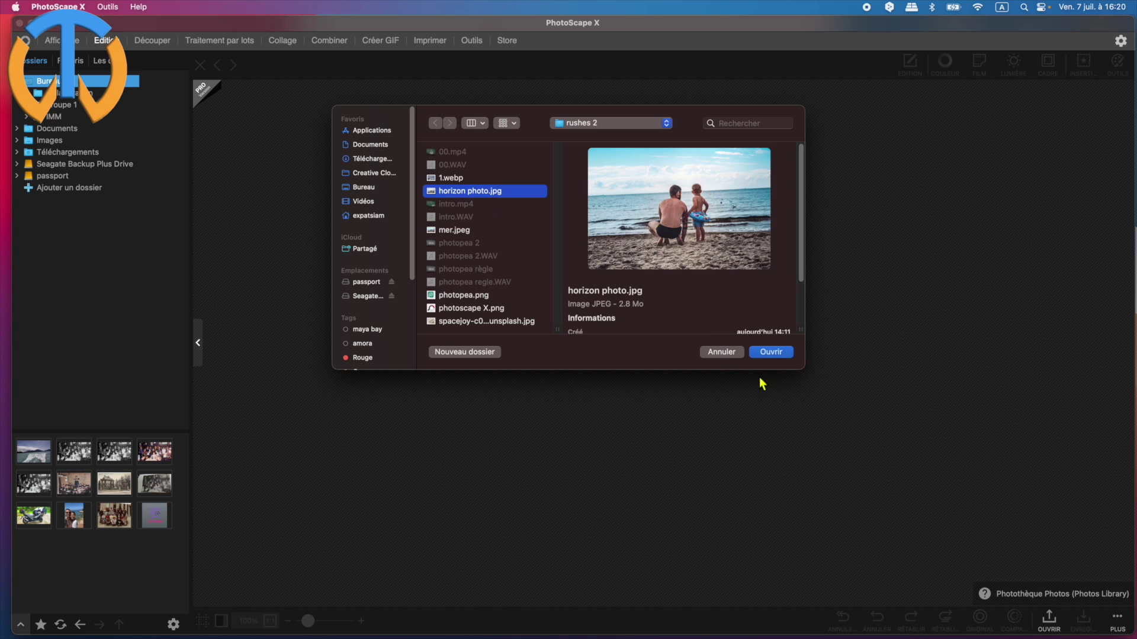
click(770, 353)
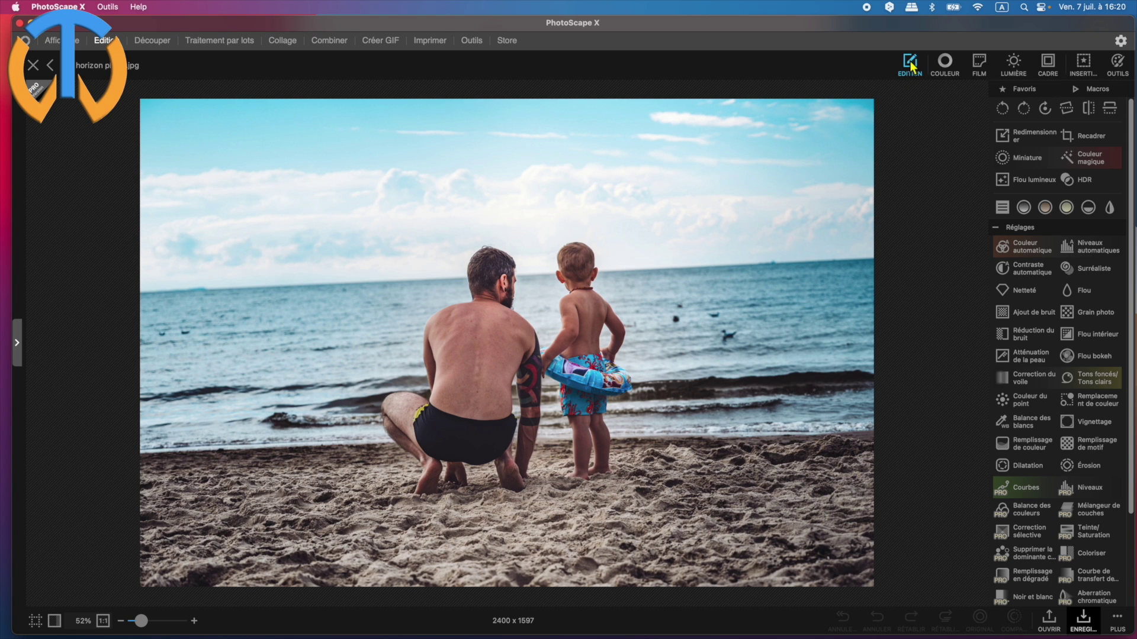
click(1020, 228)
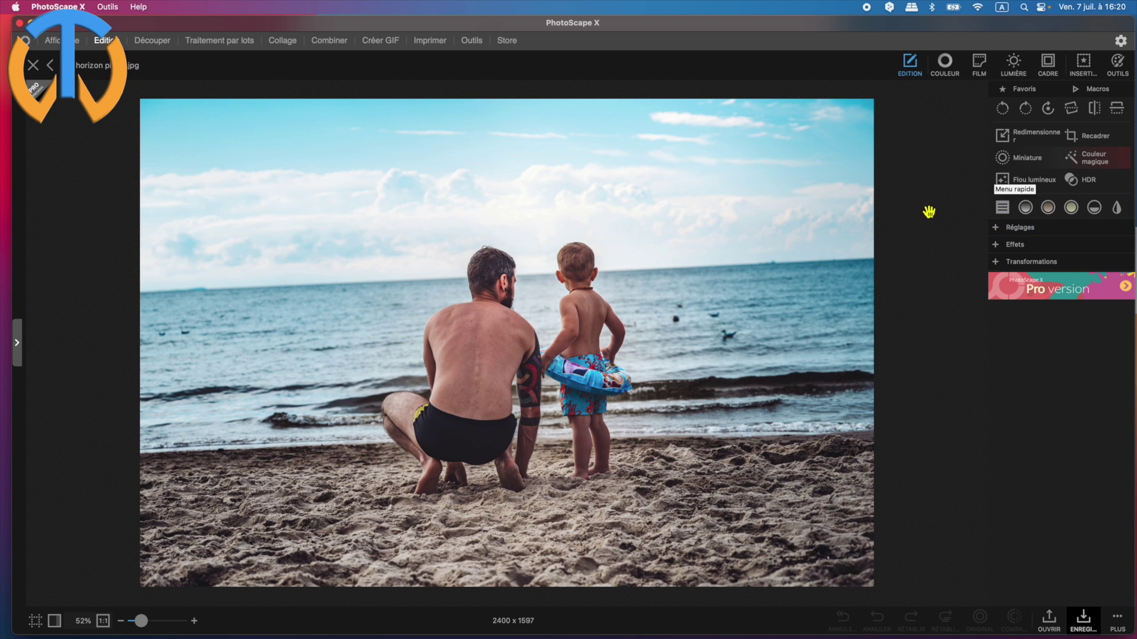